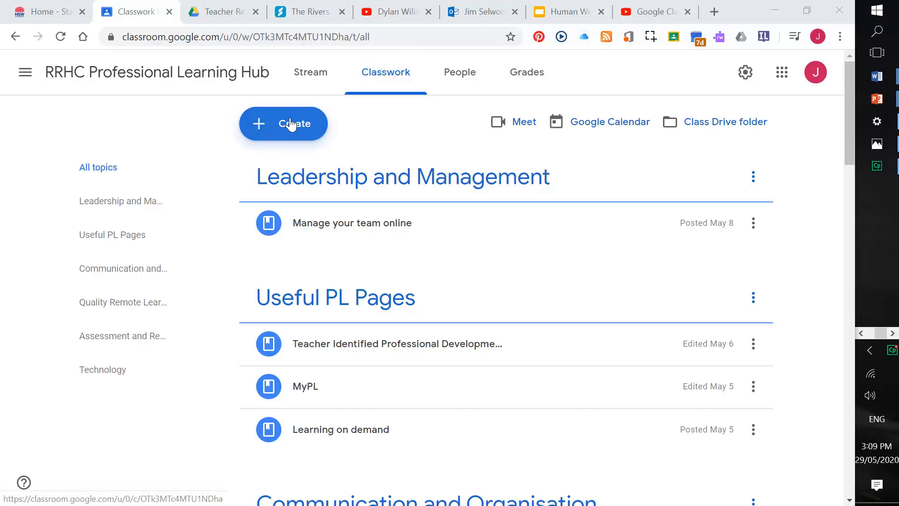
Create a new quiz assignment for the class and title it "Waves and Energy Transfer"
left_click(292, 124)
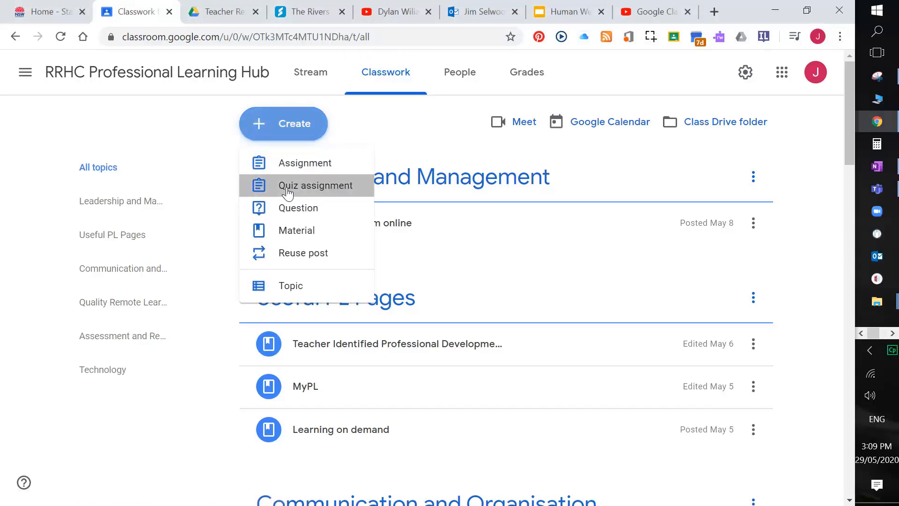
left_click(296, 188)
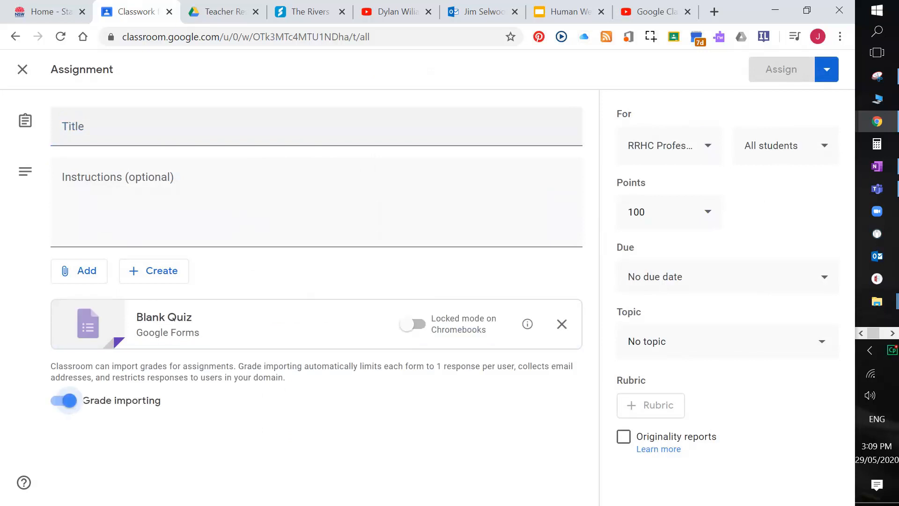
left_click(98, 127)
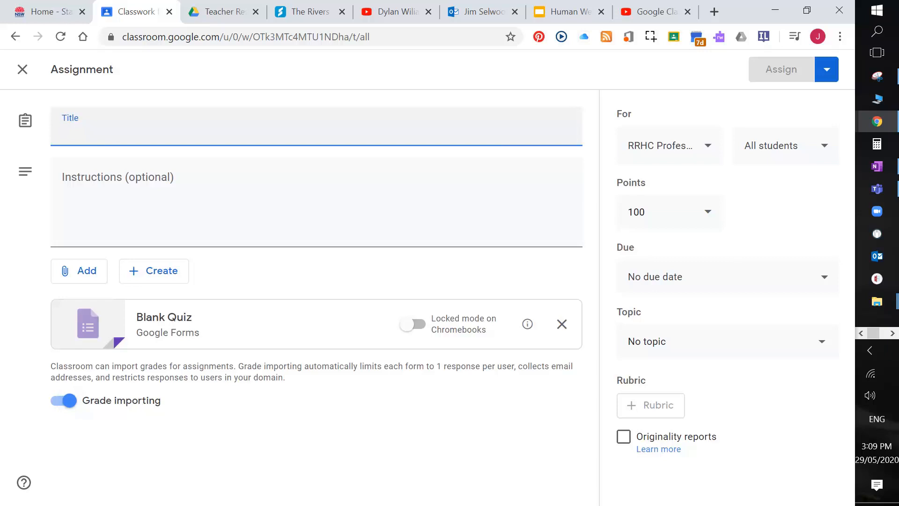
type("Waves an")
type("d Energy Trans")
type("fge")
type("er")
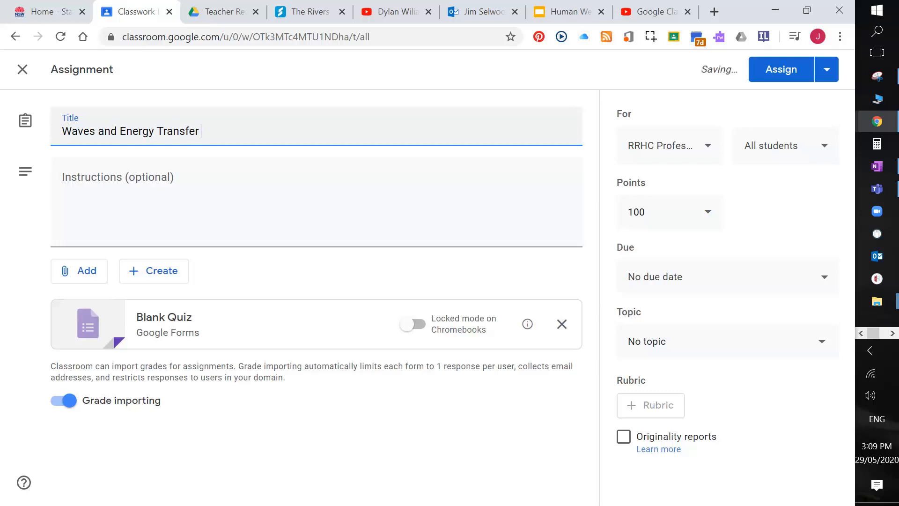
Enter the assignment instructions "Complete the quiz. When you are finished you can see your responses."
left_click(105, 197)
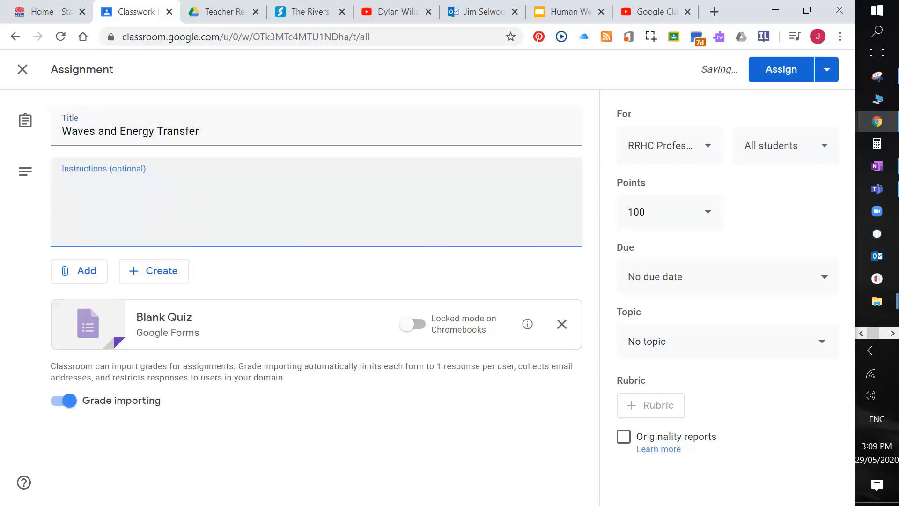
type("Cimplete the quiz")
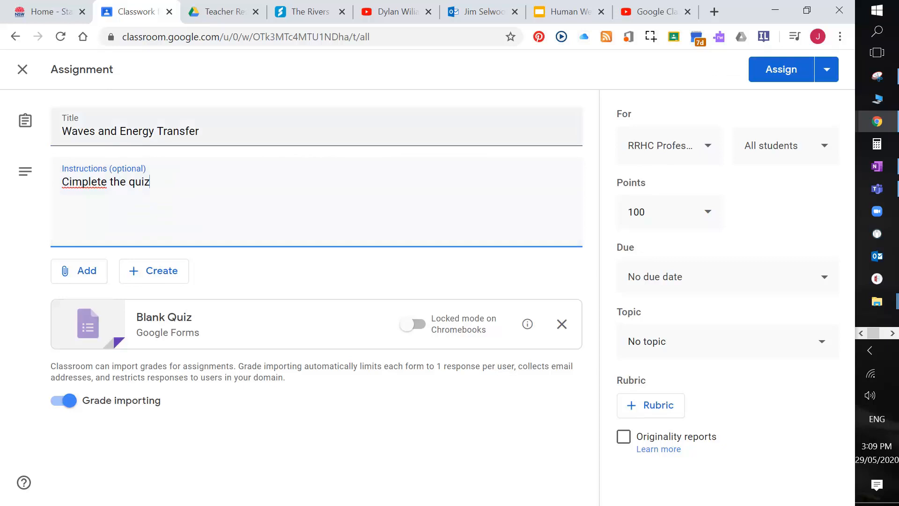
key("BackSpace")
type("o")
left_click(190, 176)
left_click(190, 180)
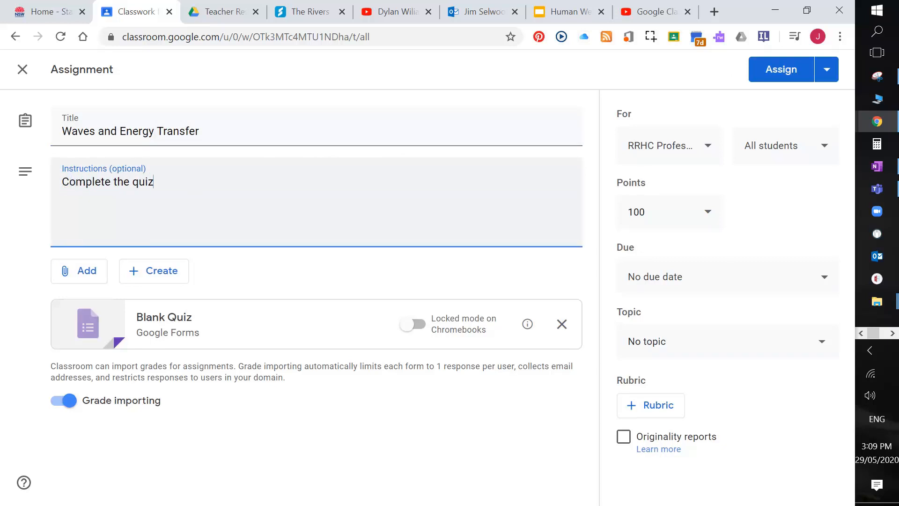
type("Whn")
type("en ")
type("you are fins")
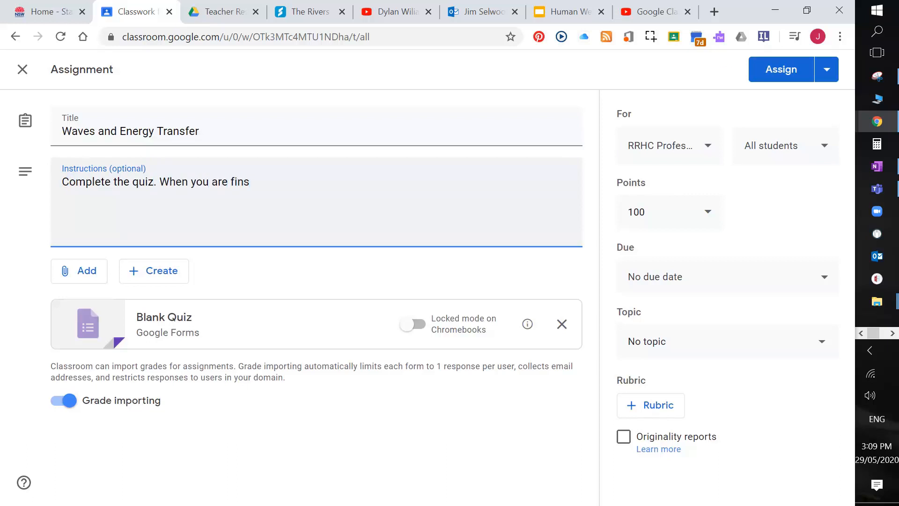
key("BackSpace")
type("ished you can see your responses")
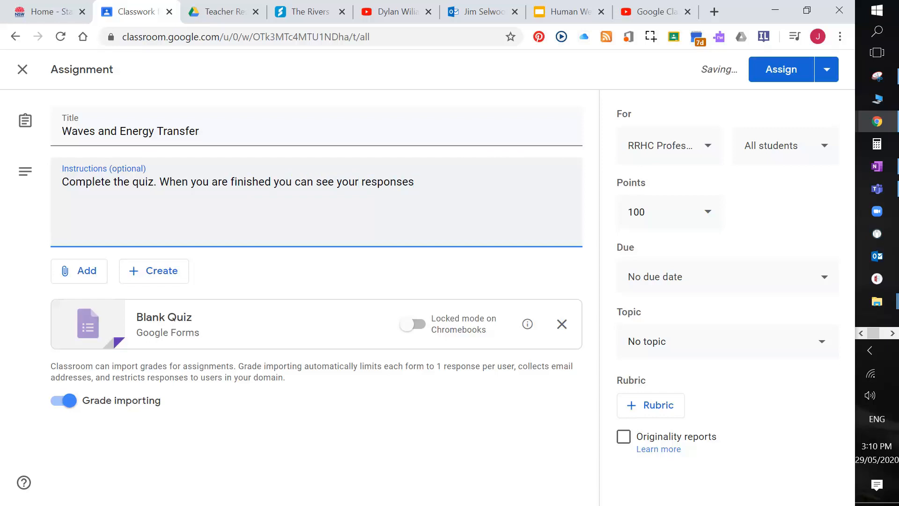
type(".")
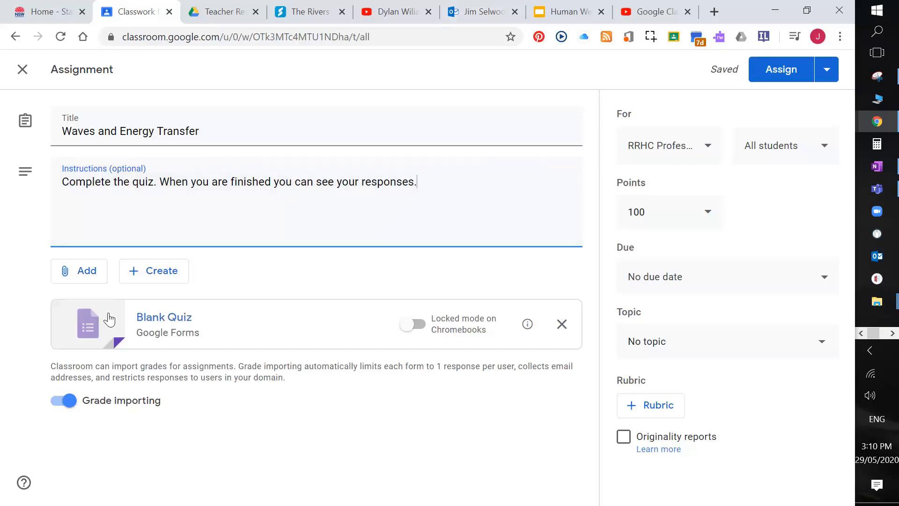
Open the attached Blank Quiz form and change its heading to "Waves and energy transfer"
left_click(180, 334)
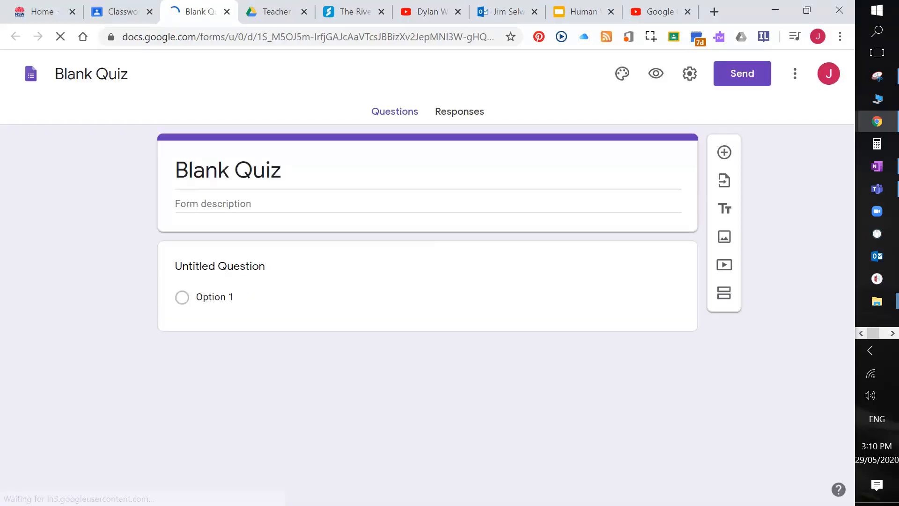
double_click(243, 170)
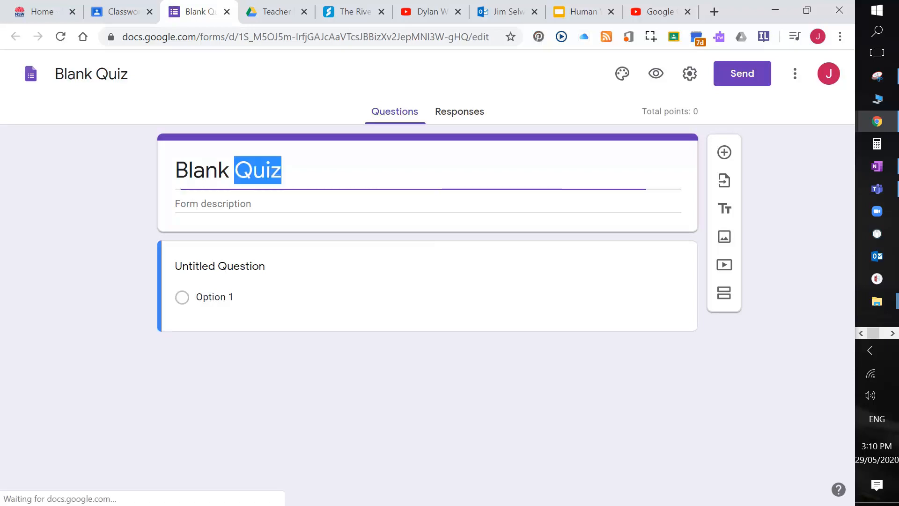
key("ctrl+a")
type("Waves and energy transfer")
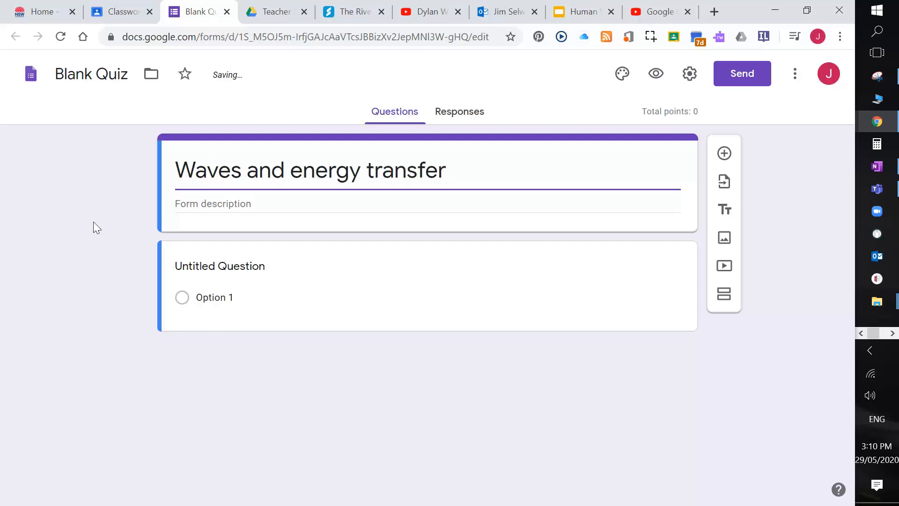
Switch to the Formative Assessment for Learning presentation in PowerPoint and copy the "The diagram above shows:" question with its four answers from slide 7
left_click(548, 297)
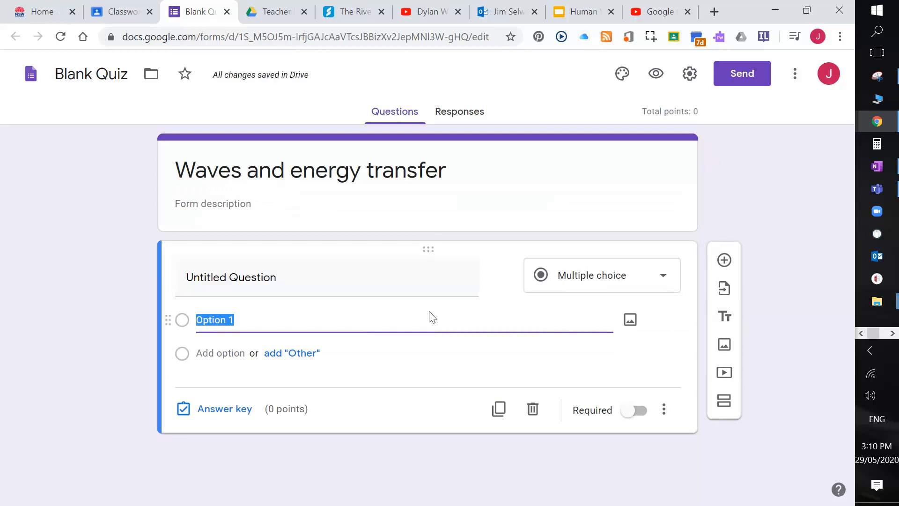
left_click(309, 277)
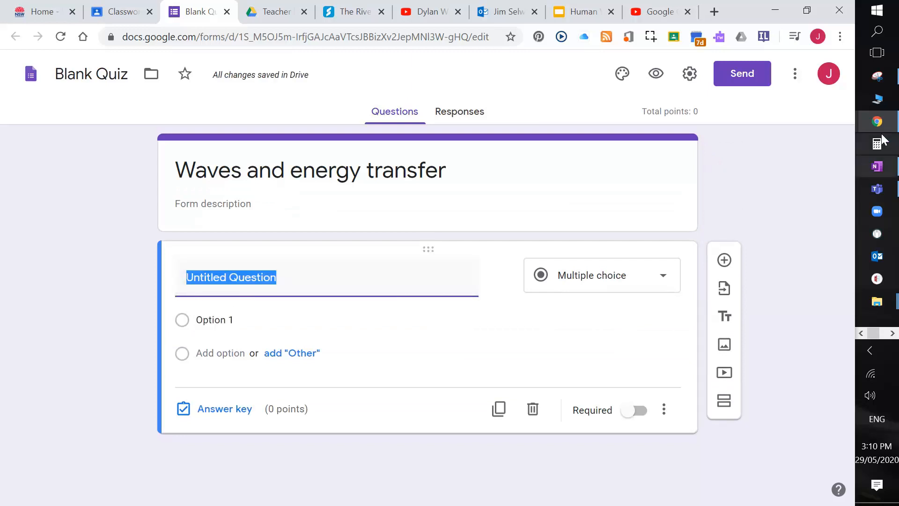
left_click(882, 335)
mouse_move(878, 99)
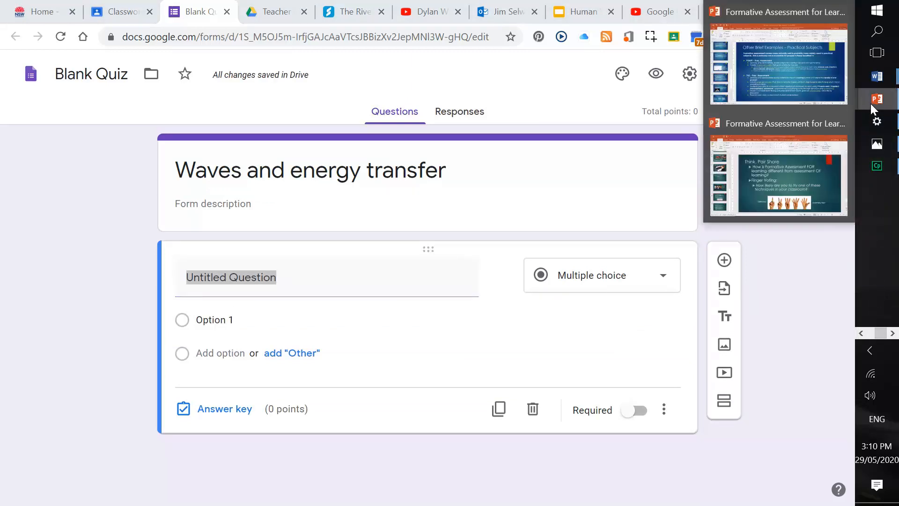
left_click(779, 68)
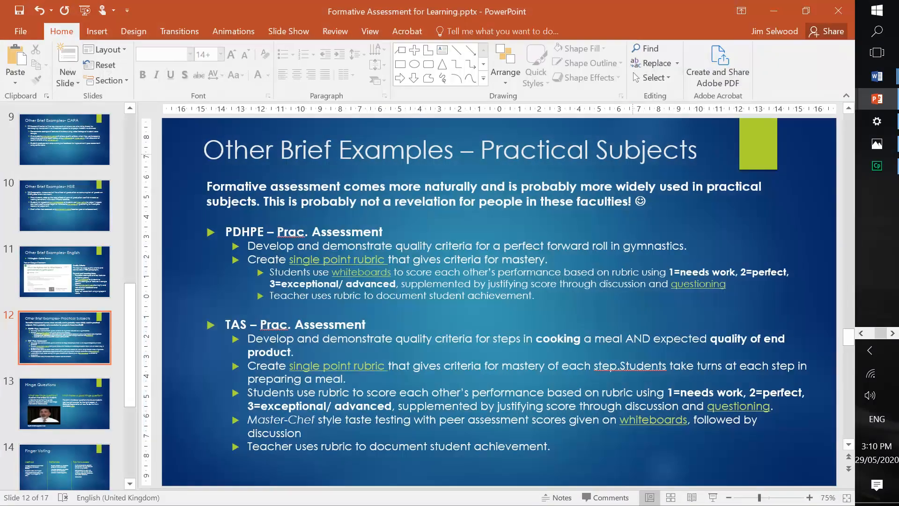
scroll(57, 288, "up", 5)
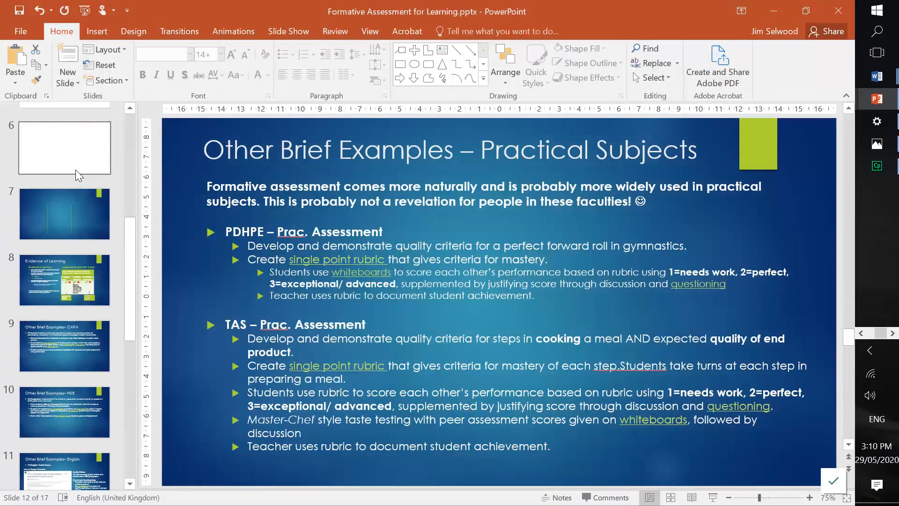
left_click(66, 210)
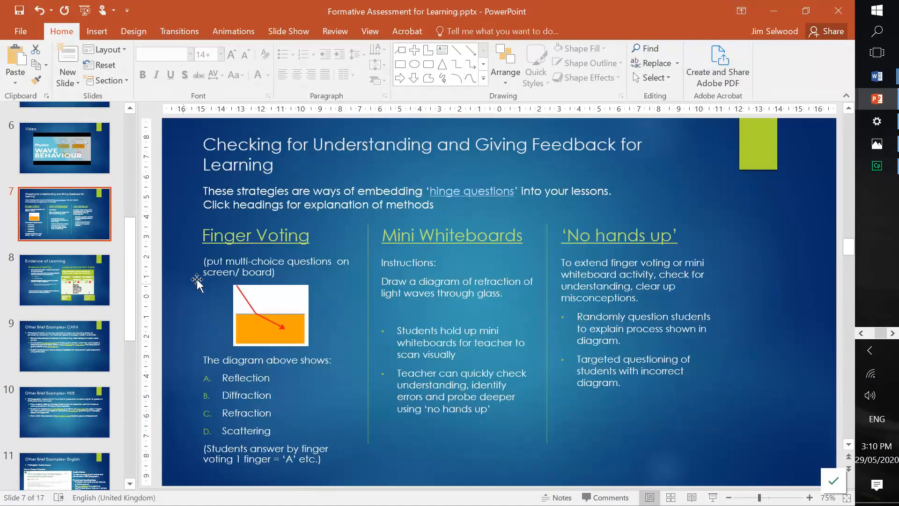
mouse_move(203, 360)
left_mouse_down()
mouse_move(272, 396)
mouse_move(274, 431)
left_mouse_up()
key("ctrl+c")
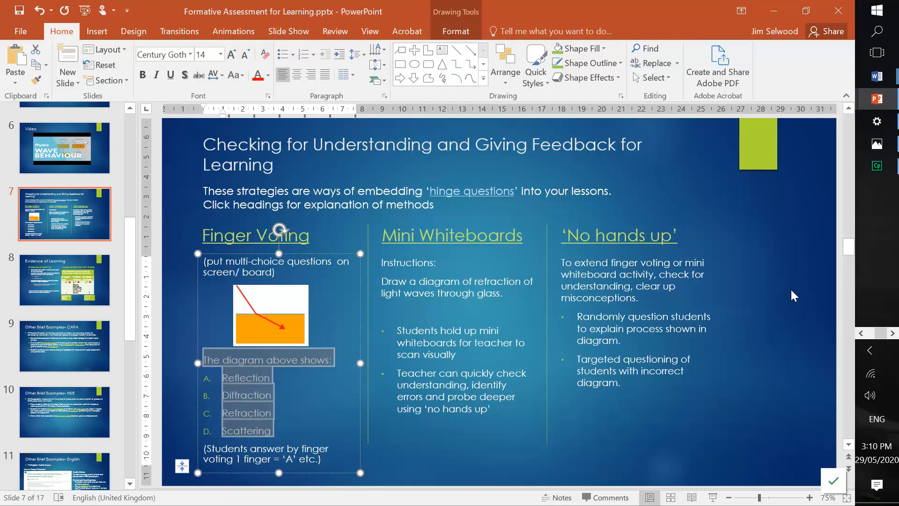
Return to the quiz form in Chrome and paste the copied lines as answer options of the untitled question
left_click(861, 333)
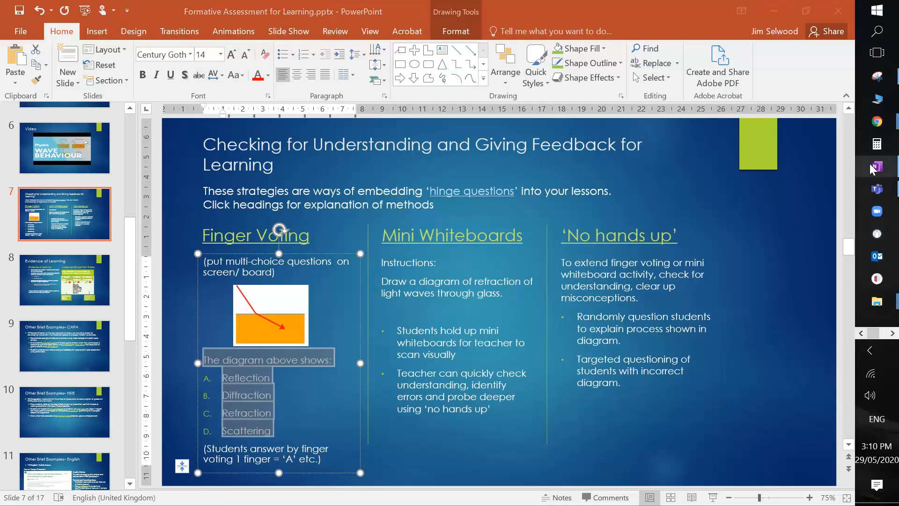
mouse_move(877, 124)
left_click(771, 91)
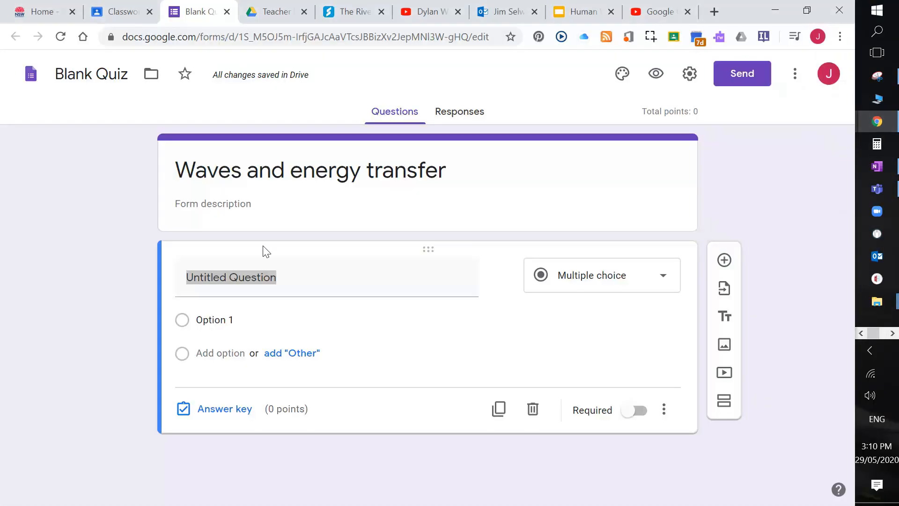
left_click(248, 320)
key("ctrl+v")
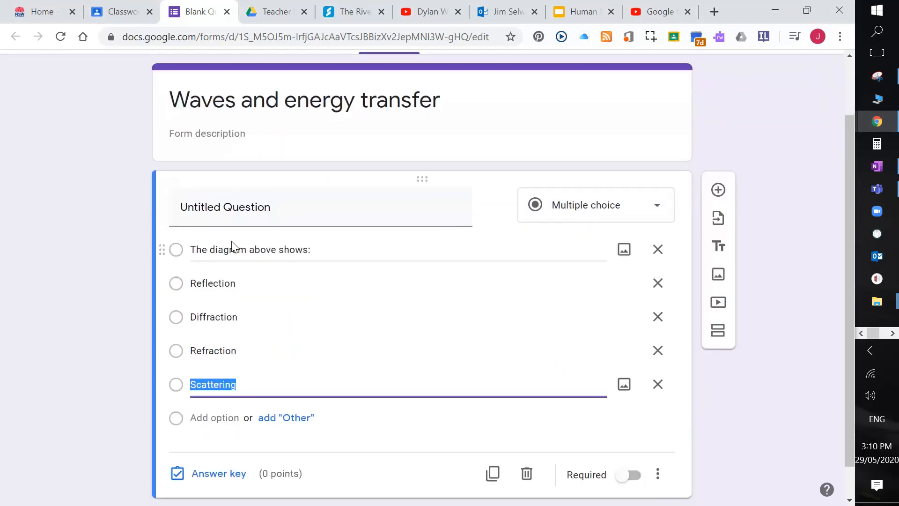
Move "The diagram above shows:" from the first answer option into the question title and remove the leftover Option 1
left_click(235, 248)
key("ctrl+x")
left_click(235, 207)
key("ctrl+v")
left_click(230, 250)
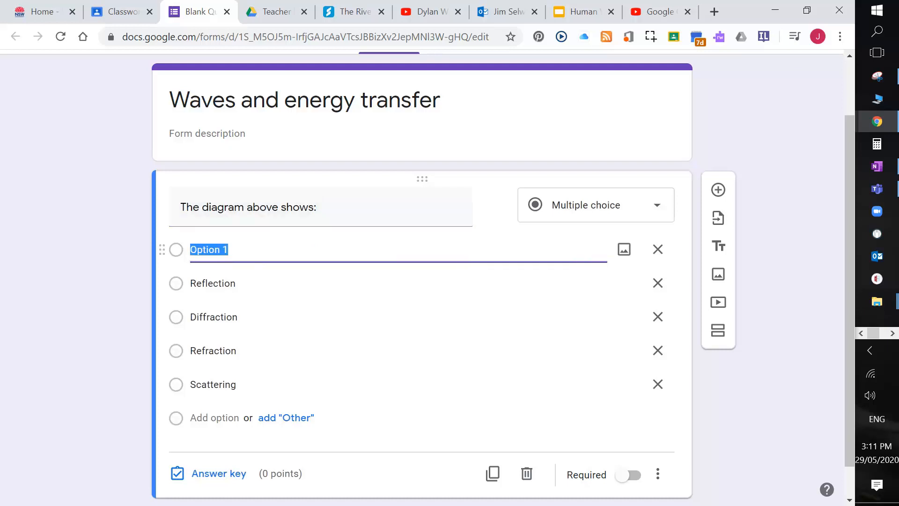
left_click(659, 249)
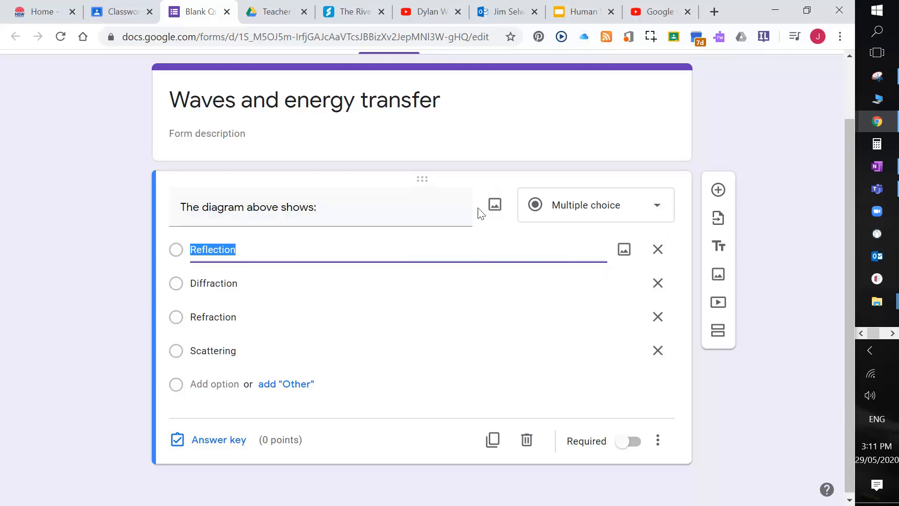
Upload the light-ray diagram image from the Desktop into the question and shrink it to about half its width
left_click(494, 205)
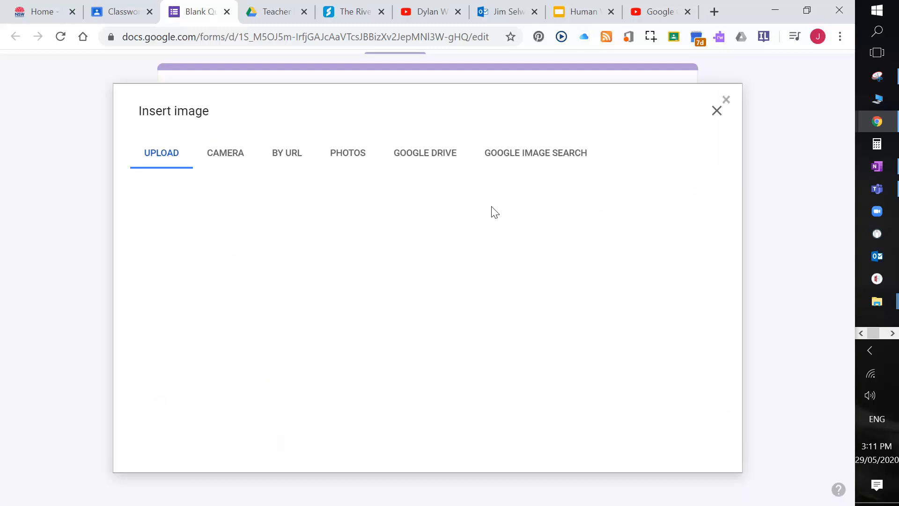
left_click(421, 366)
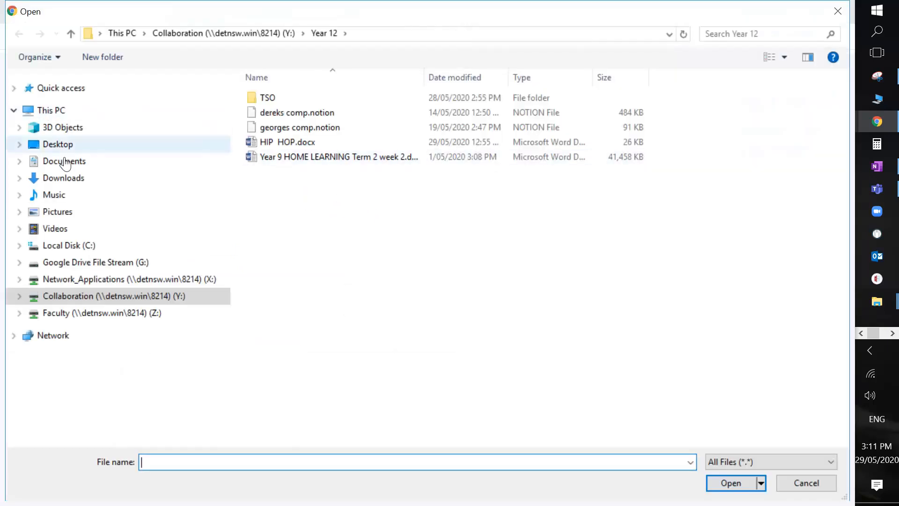
left_click(59, 149)
double_click(300, 96)
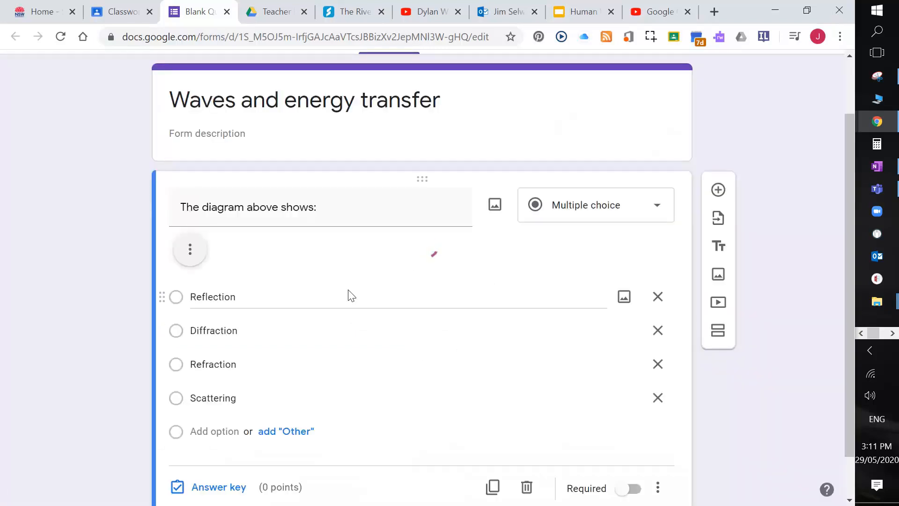
scroll(385, 279, "down", 5)
scroll(398, 258, "up", 4)
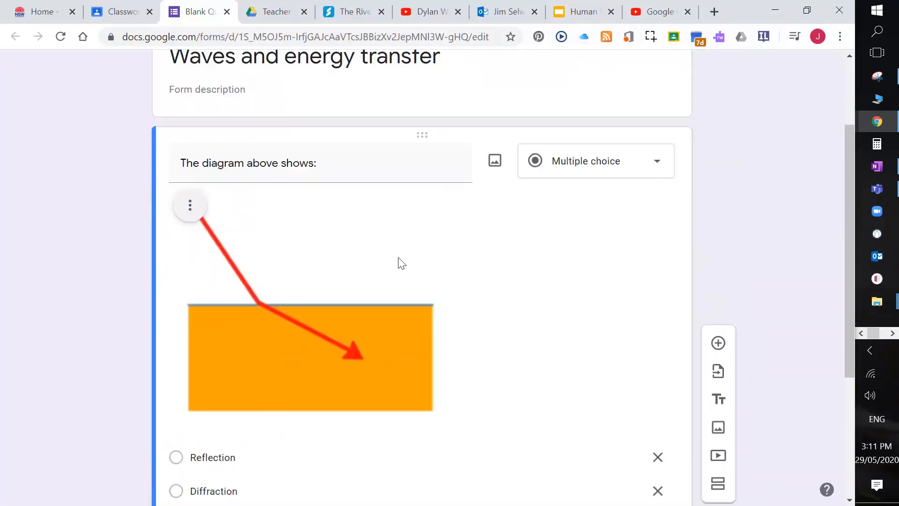
left_click(316, 281)
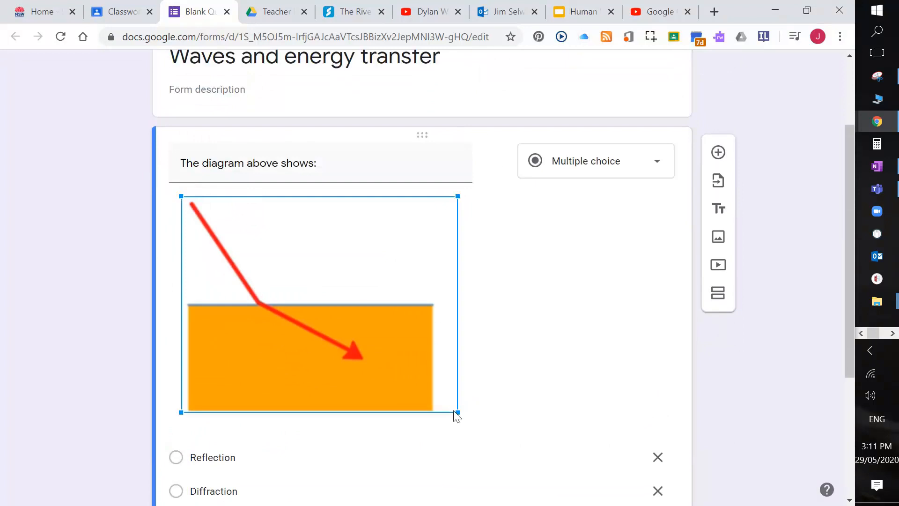
left_click_drag(457, 411, 335, 305)
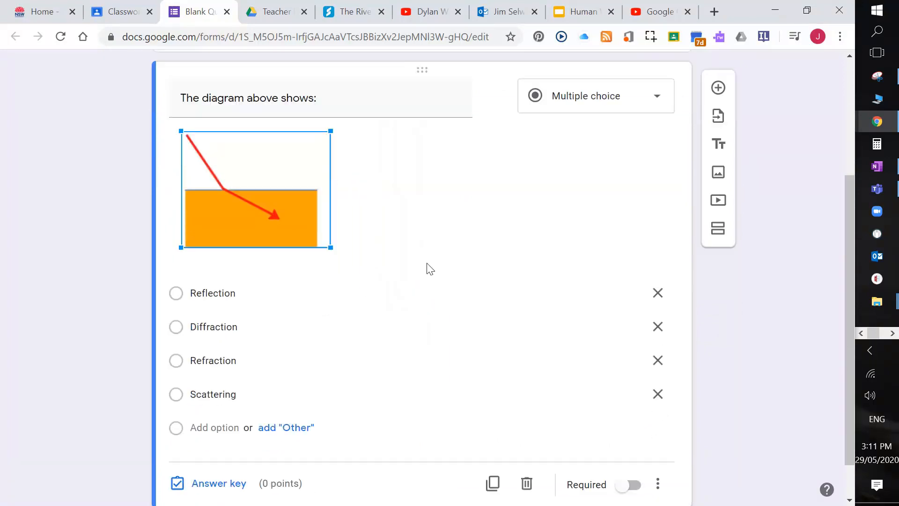
Mark Refraction as the correct answer in the question's answer key
scroll(437, 176, "up", 1)
scroll(432, 175, "down", 1)
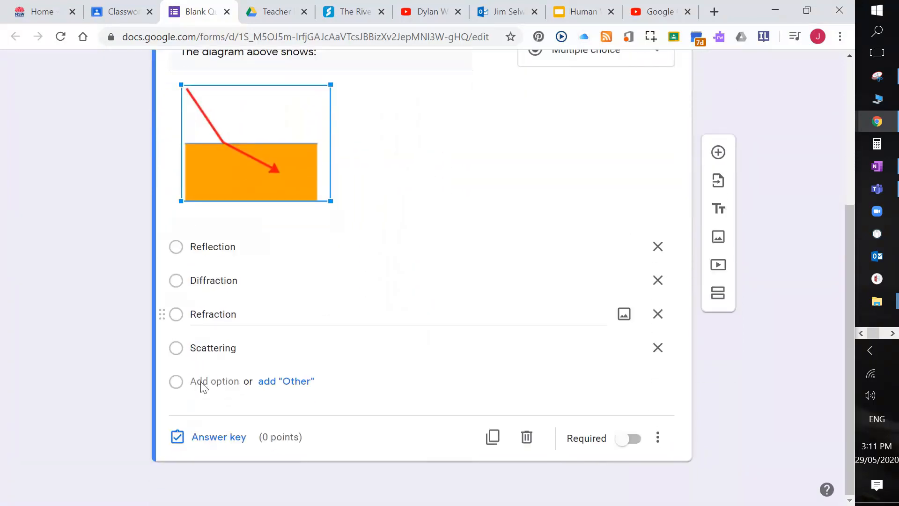
left_click(218, 438)
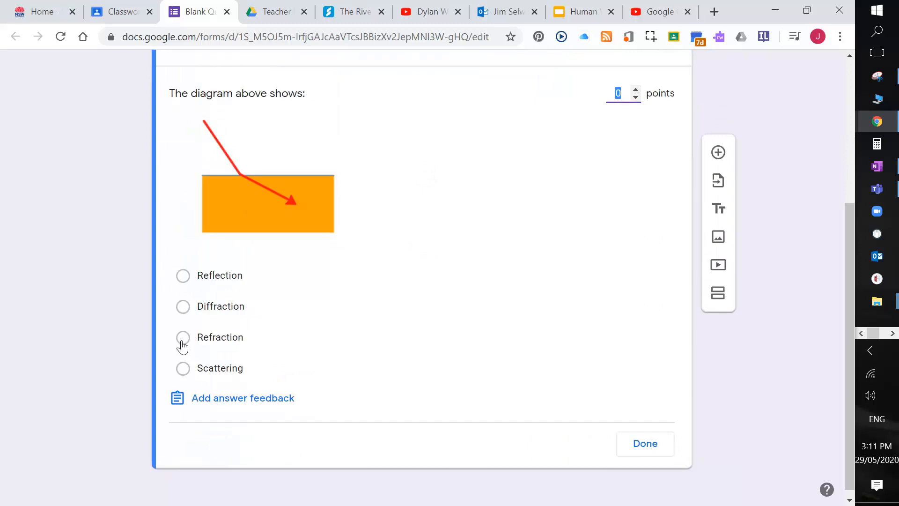
left_click(183, 341)
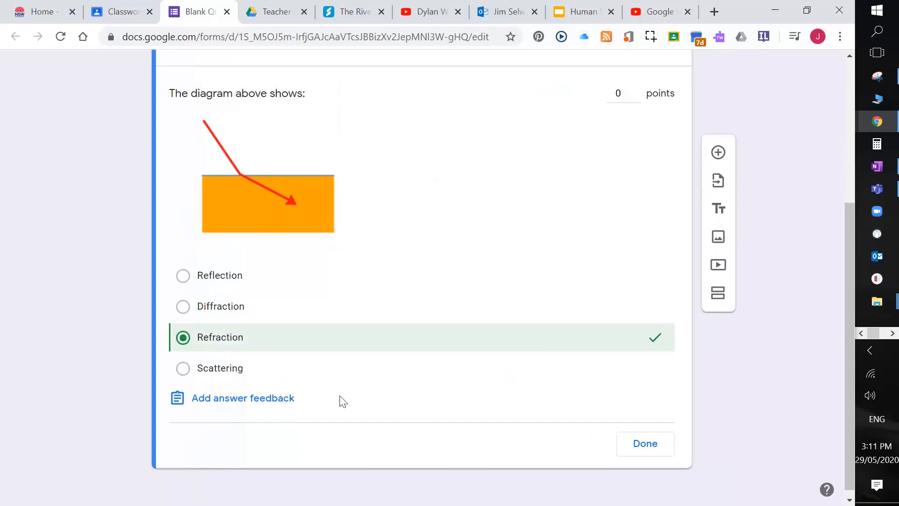
Enter feedback for incorrect answers to the diagram question: "Refraction is when waves bend when passing through a medium."
left_click(245, 399)
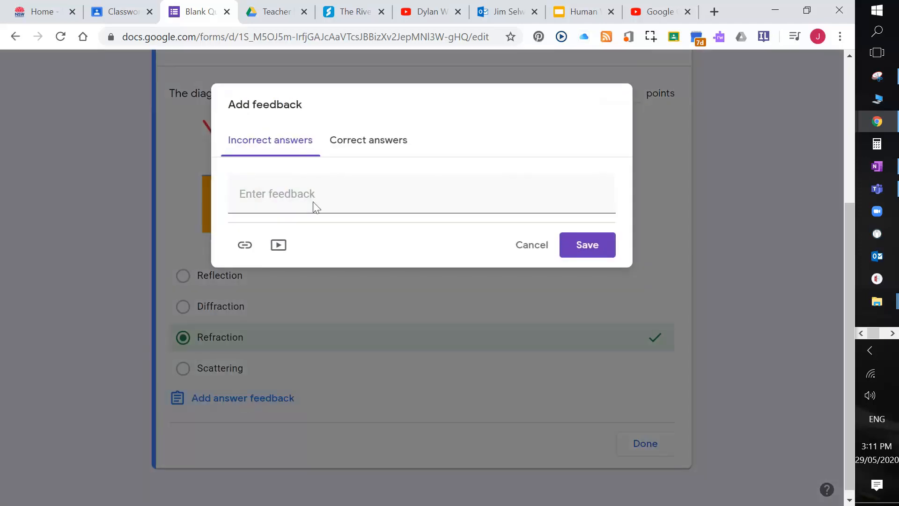
left_click(277, 194)
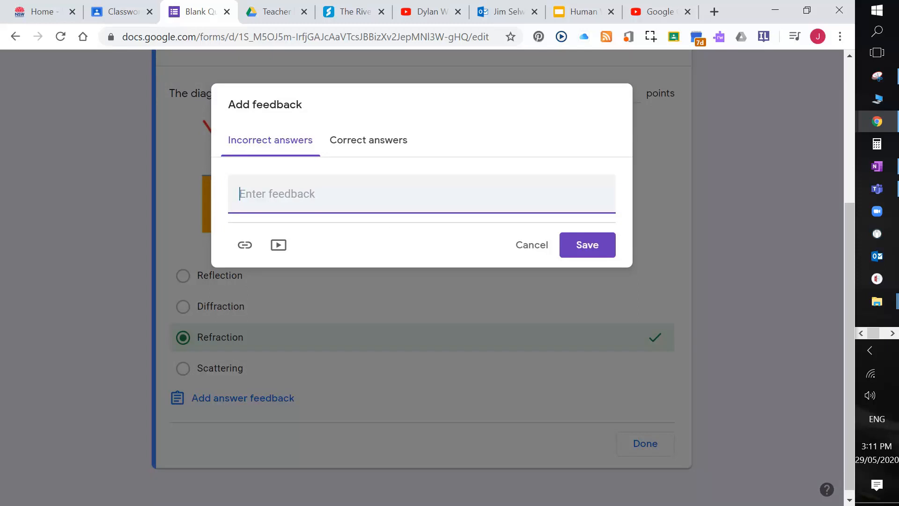
type("Refraction is when ")
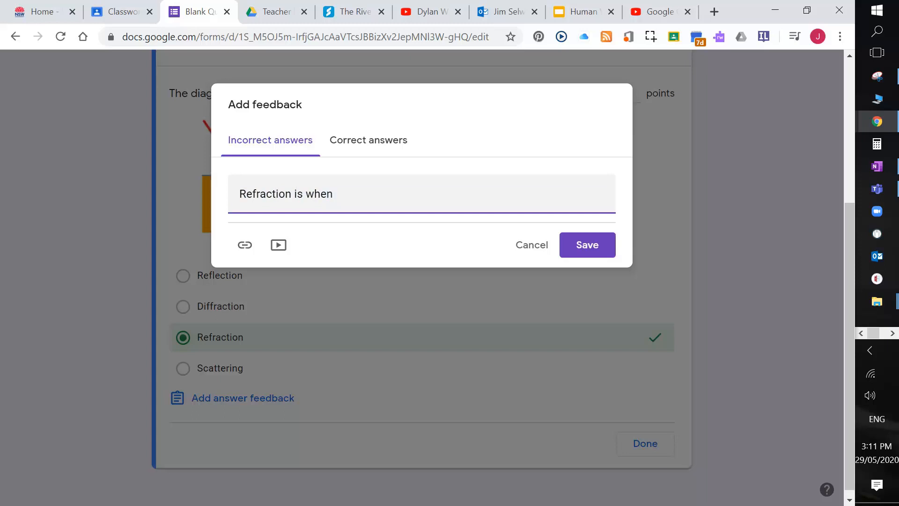
type("waves bend when passing throug")
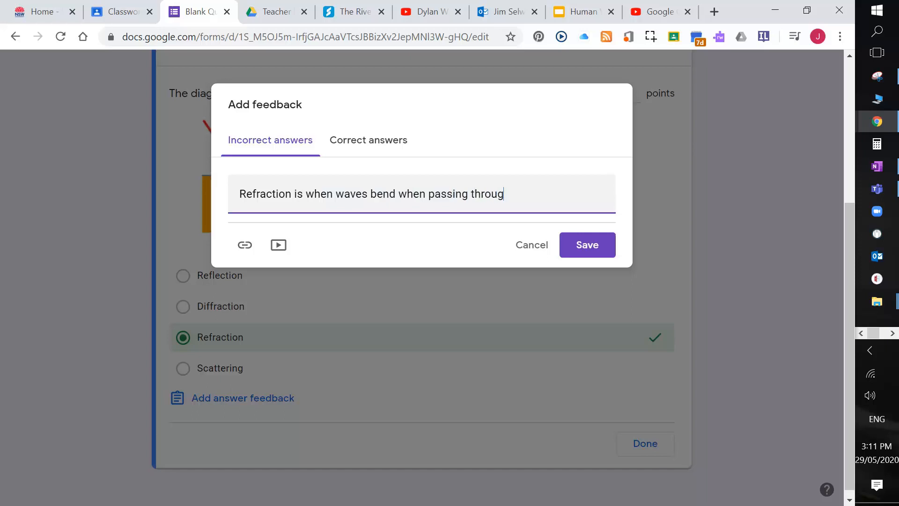
type("h a medium")
Copy the incorrect-answer feedback text into the feedback for correct answers and save both
key("ctrl+a")
key("ctrl+c")
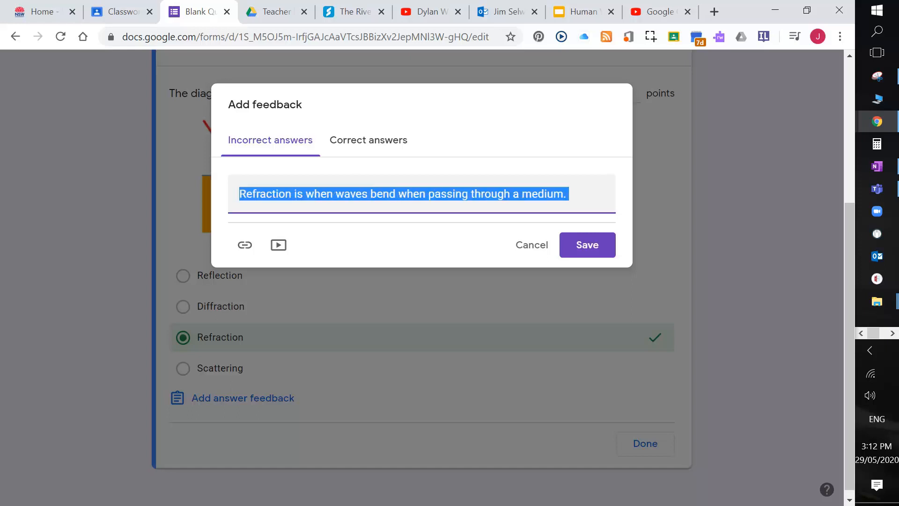
left_click(377, 140)
left_click(365, 190)
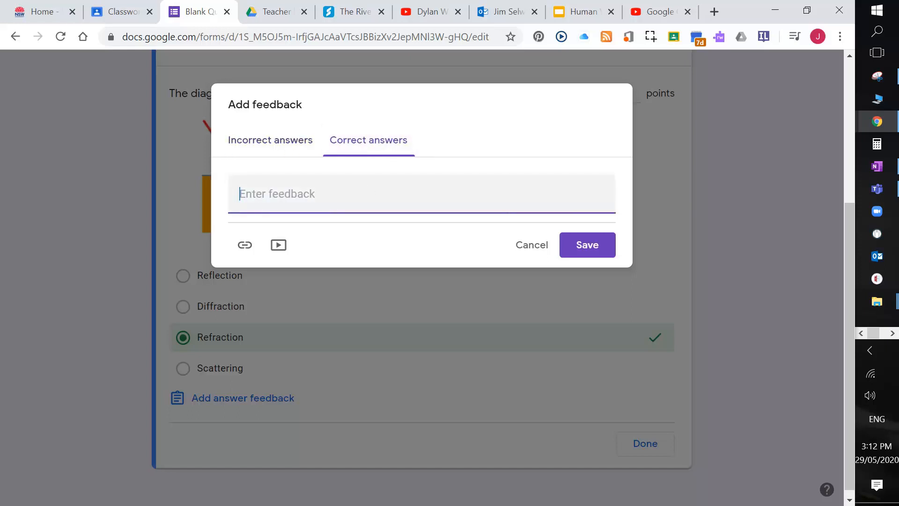
key("ctrl+v")
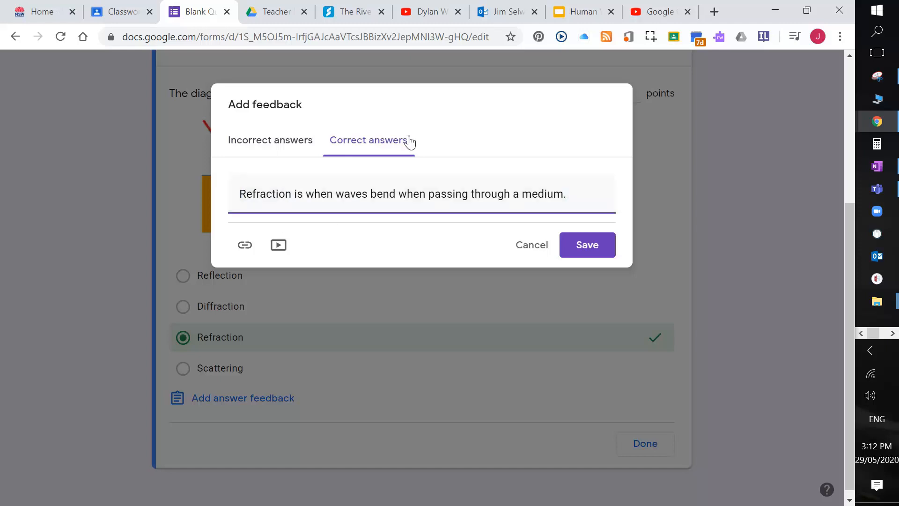
left_click(603, 248)
Set the diagram question's value to 1 point and finish editing its answer key
scroll(367, 287, "down", 3)
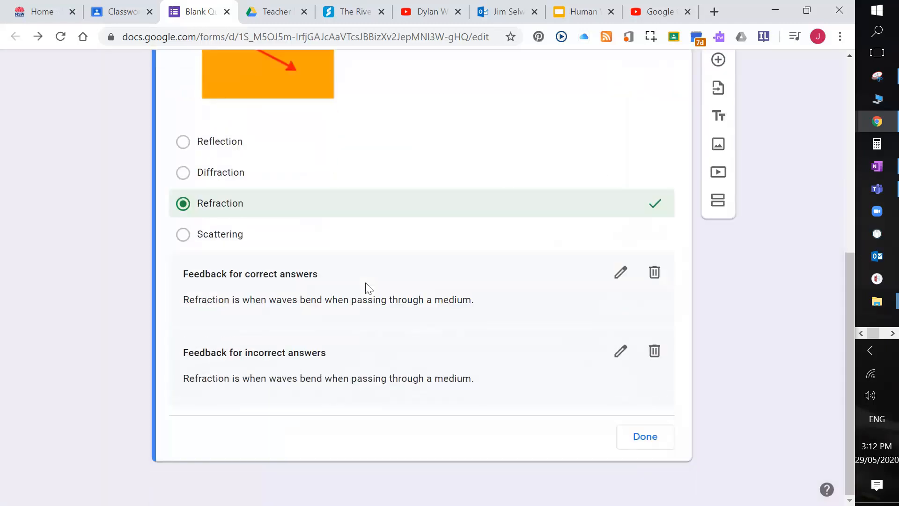
scroll(366, 283, "up", 3)
scroll(361, 283, "down", 1)
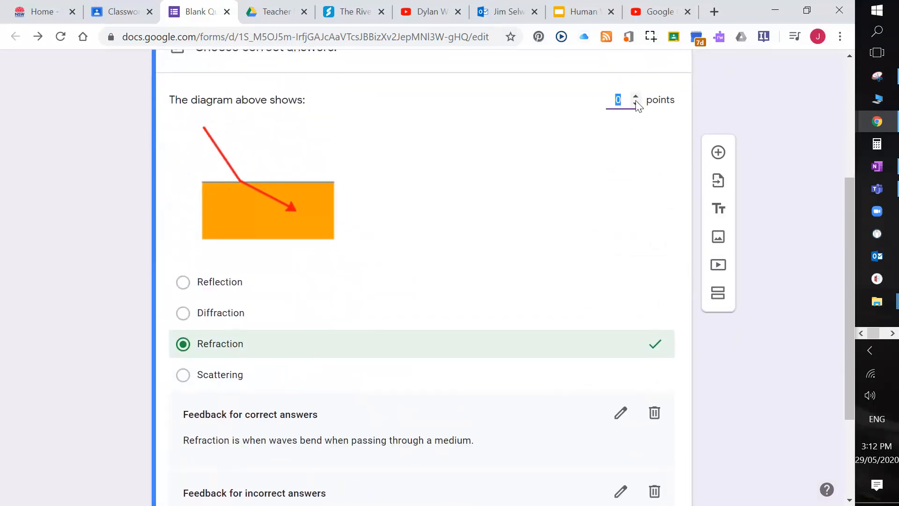
scroll(436, 312, "down", 3)
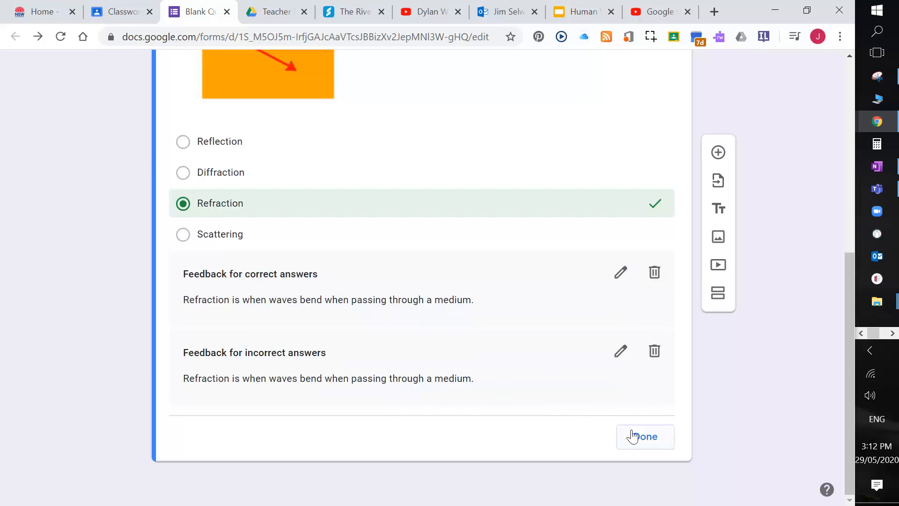
left_click(645, 437)
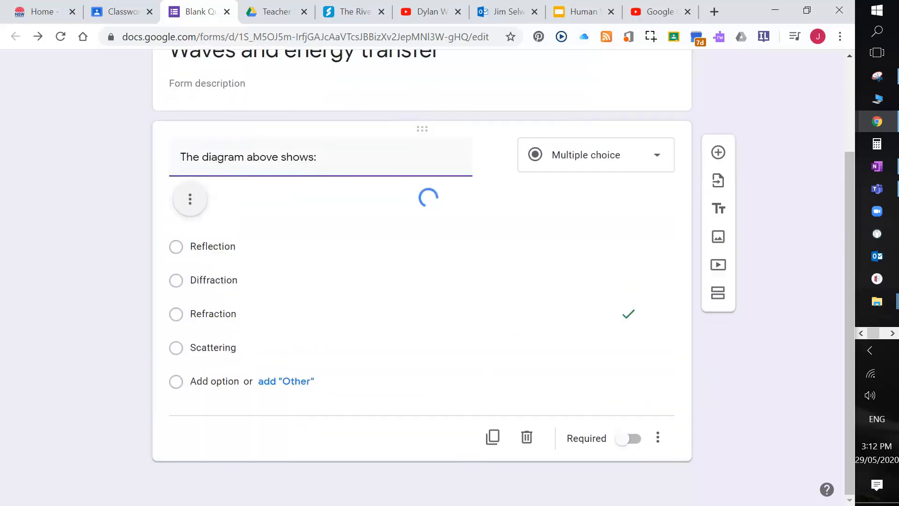
Create a new linked spreadsheet, Blank Quiz (Responses), as the destination for the form's responses
scroll(562, 297, "down", 5)
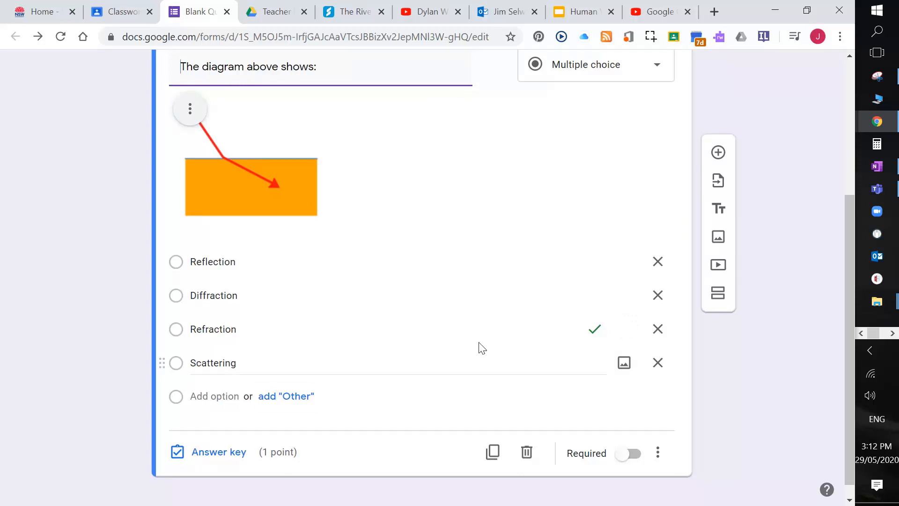
scroll(564, 237, "up", 5)
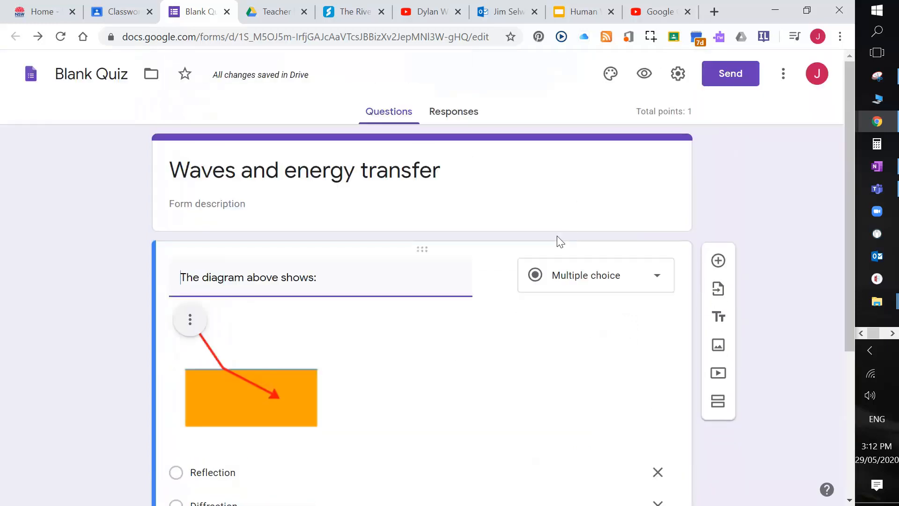
left_click(469, 120)
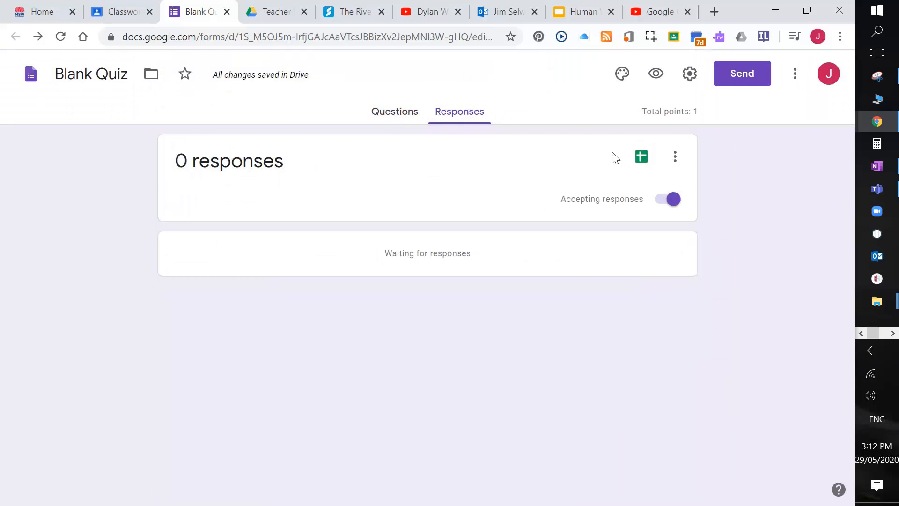
left_click(642, 158)
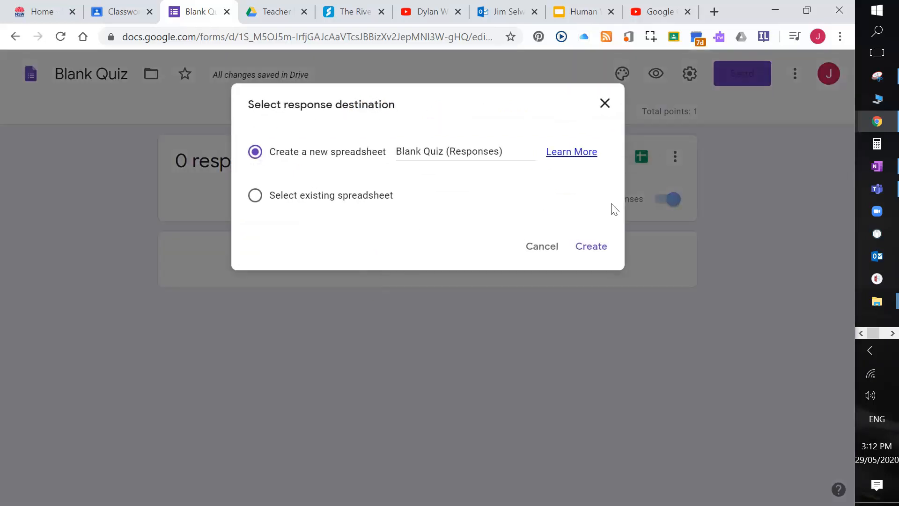
left_click(593, 248)
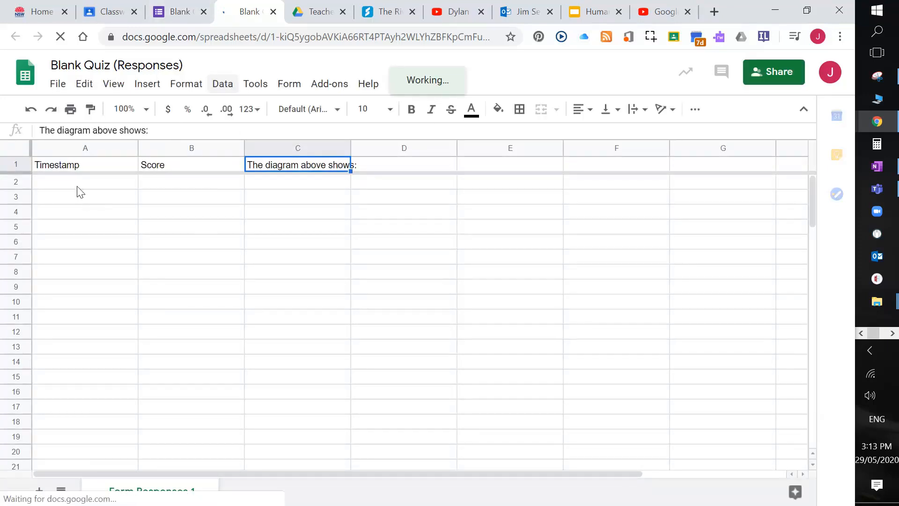
Return to the quiz form's questions and, in its general settings, enable Collect email addresses and Edit after submit, leaving Limit to 1 response off
left_click(176, 17)
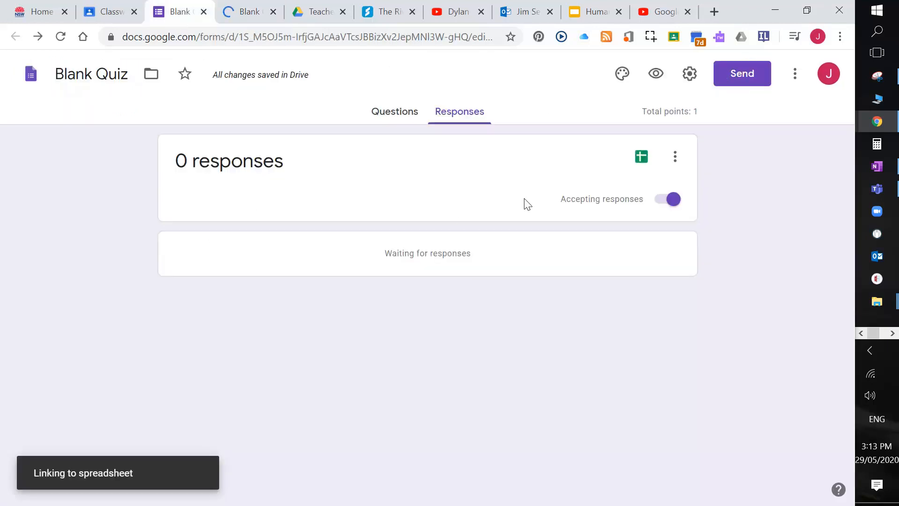
left_click(407, 114)
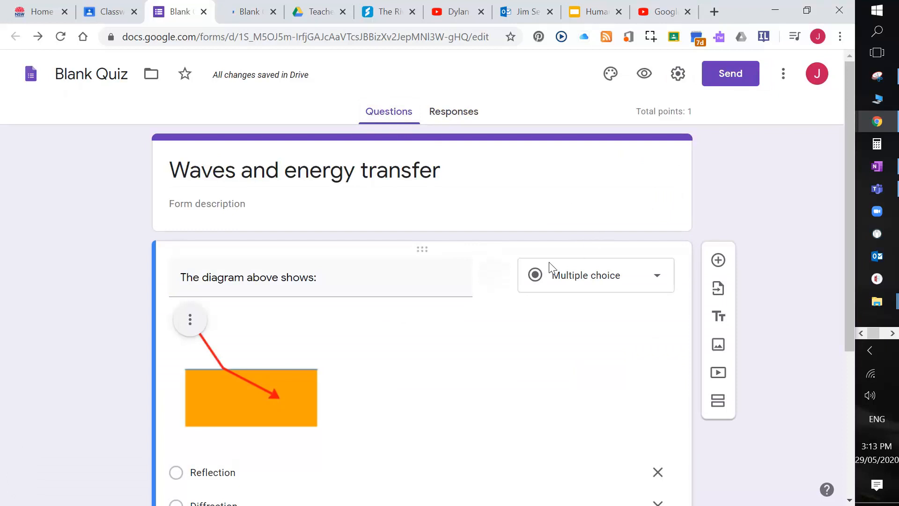
left_click(679, 76)
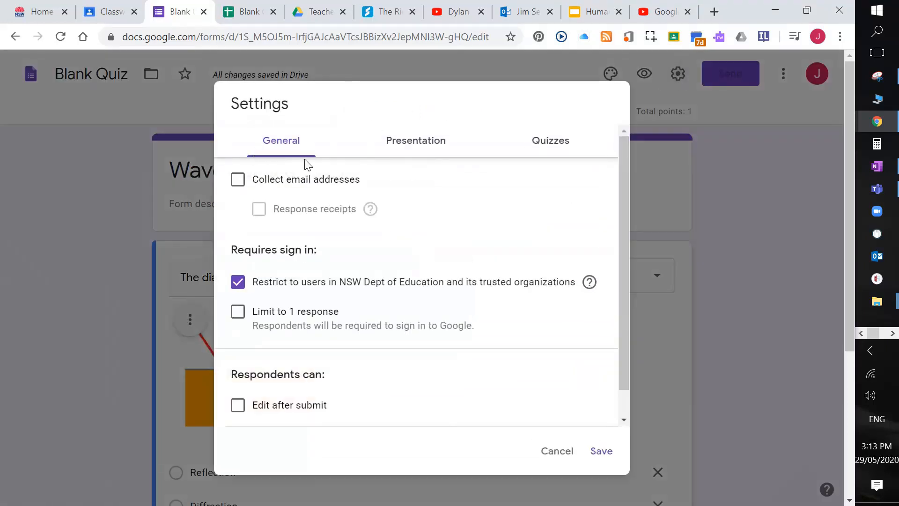
left_click(238, 180)
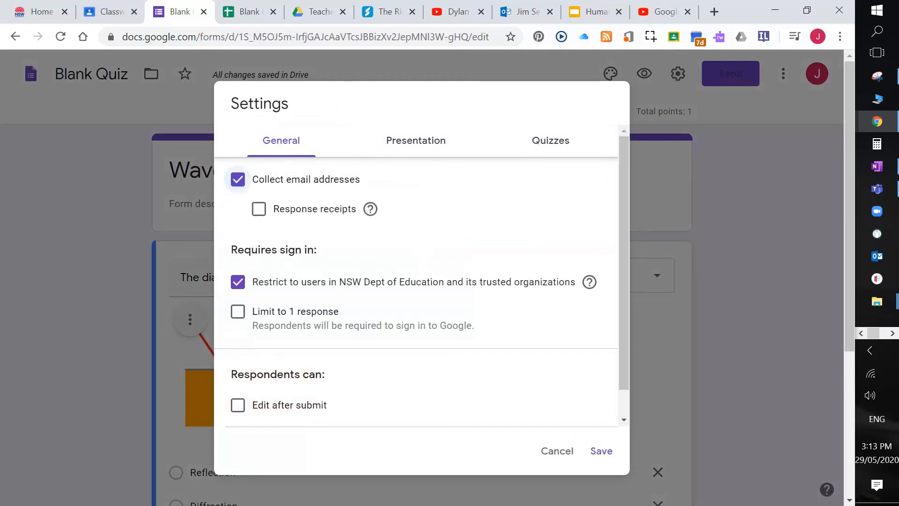
left_click(241, 317)
left_click(242, 319)
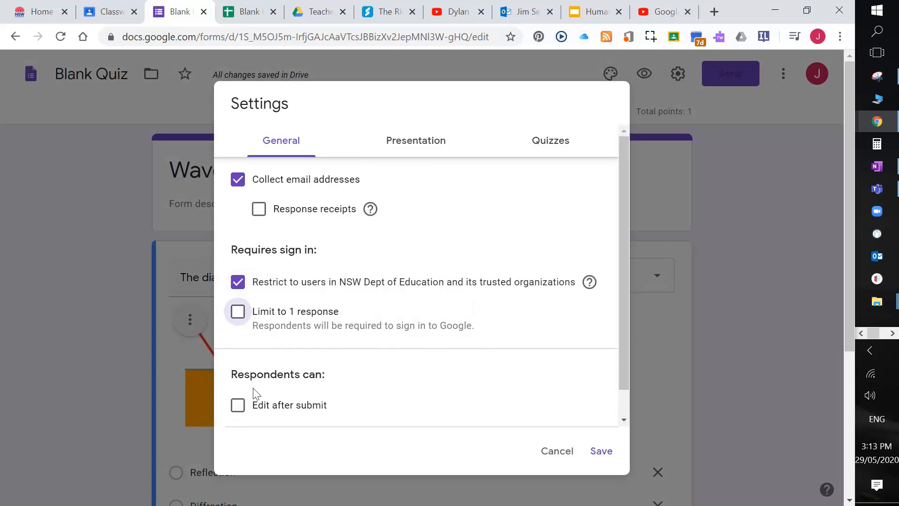
left_click(240, 410)
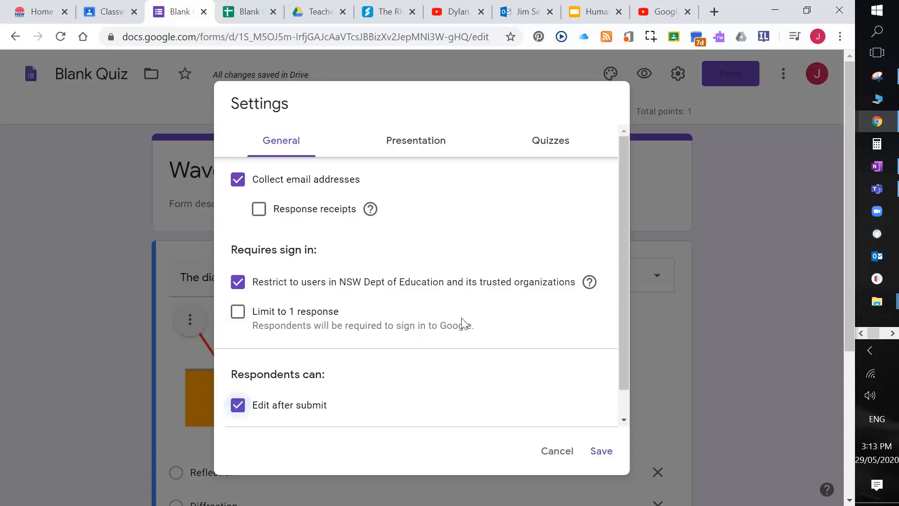
Review the quiz options for locked mode, grade release and what respondents can see, keep Make this a quiz on, and save the settings
left_click(549, 146)
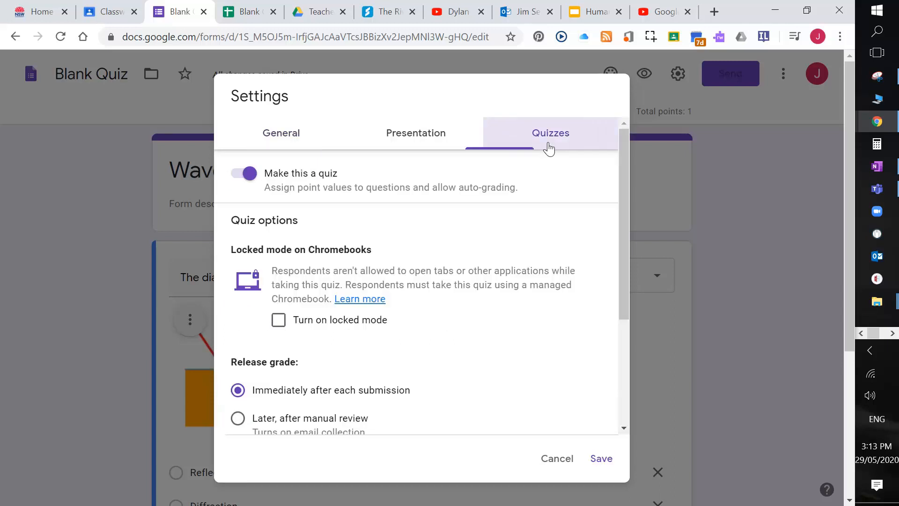
left_click(248, 182)
left_click(249, 184)
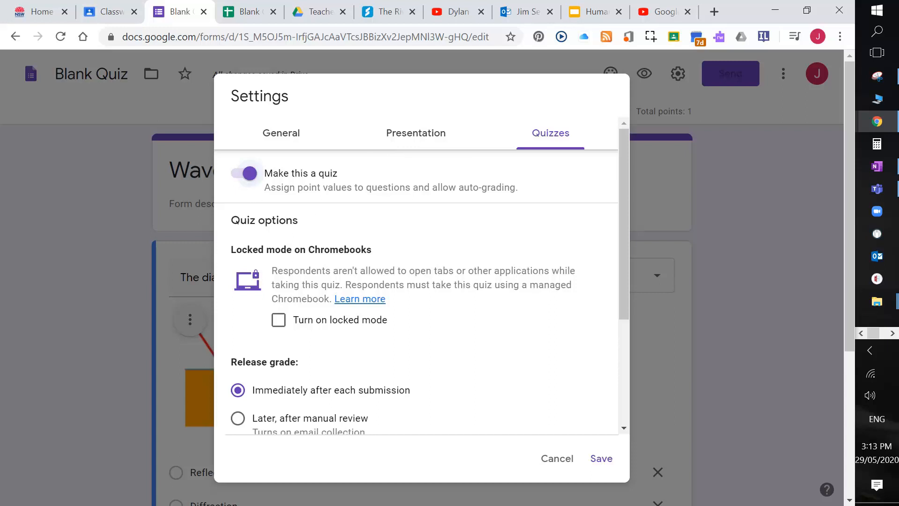
scroll(331, 357, "down", 4)
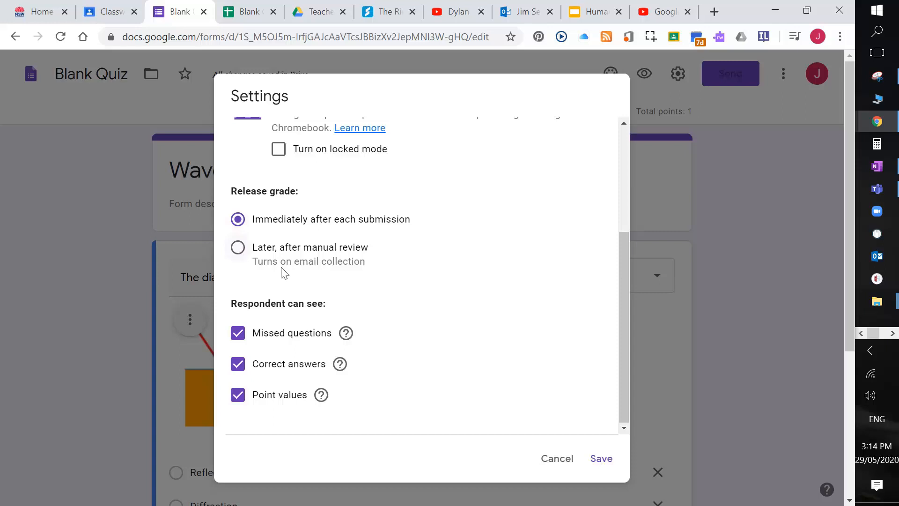
scroll(298, 286, "down", 3)
scroll(297, 287, "up", 2)
scroll(238, 255, "up", 2)
scroll(249, 287, "up", 1)
scroll(241, 287, "down", 3)
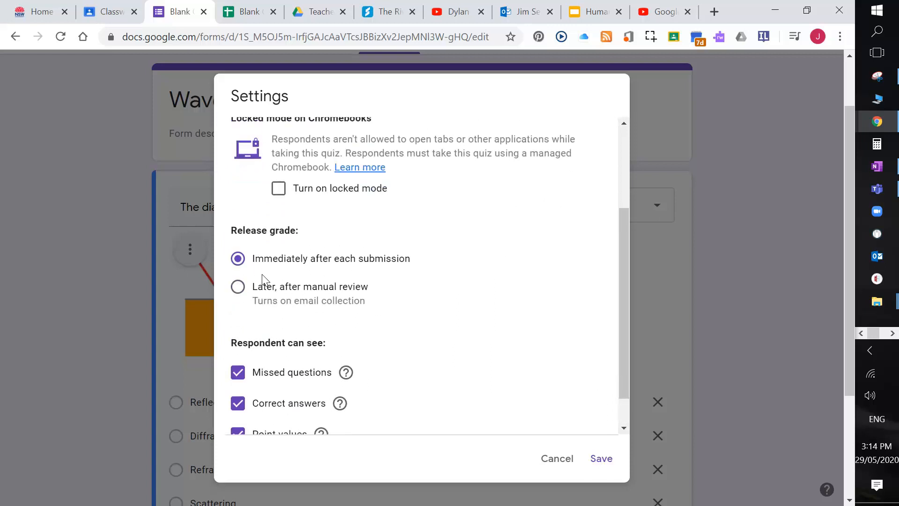
scroll(264, 280, "up", 2)
scroll(264, 280, "down", 4)
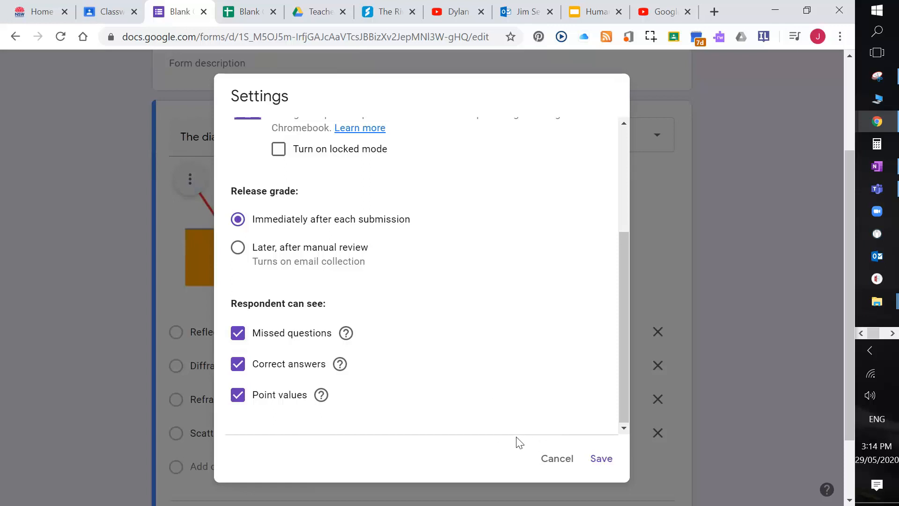
left_click(601, 459)
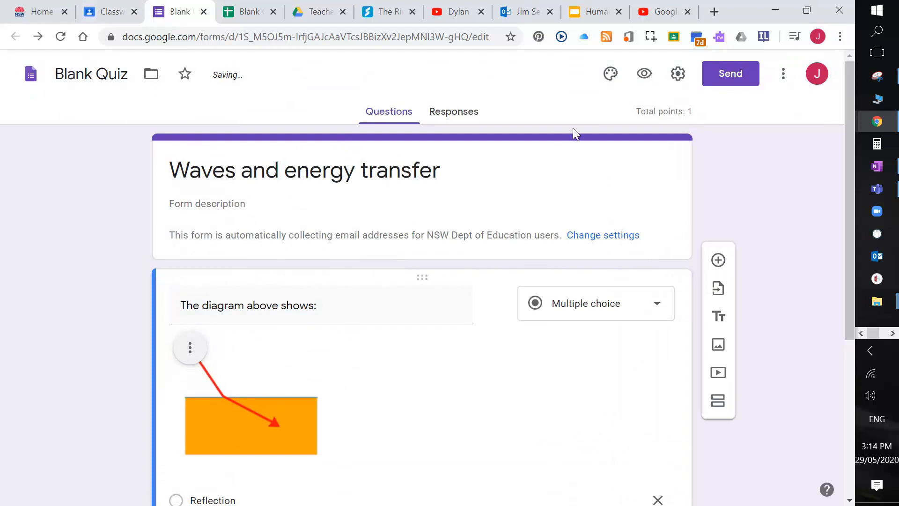
Switch back to the Waves and Energy Transfer assignment in Google Classroom and reload its page
left_click(115, 18)
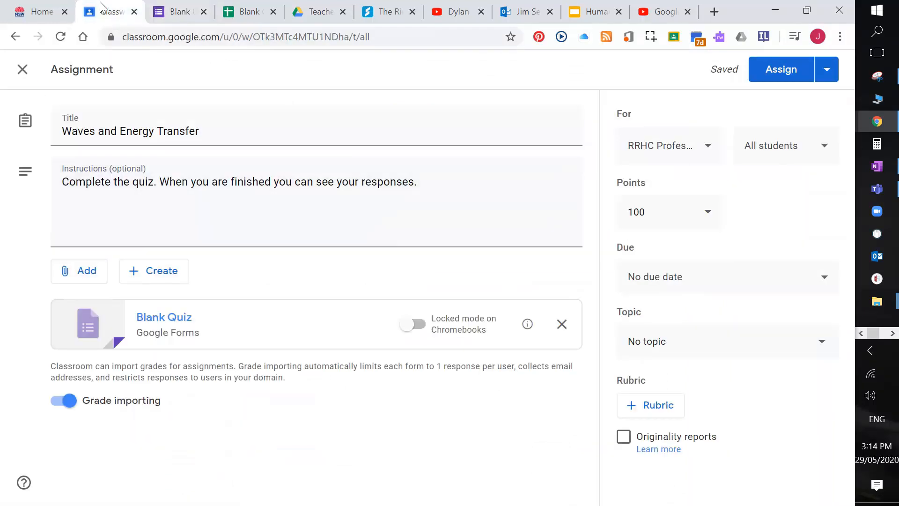
left_click(60, 37)
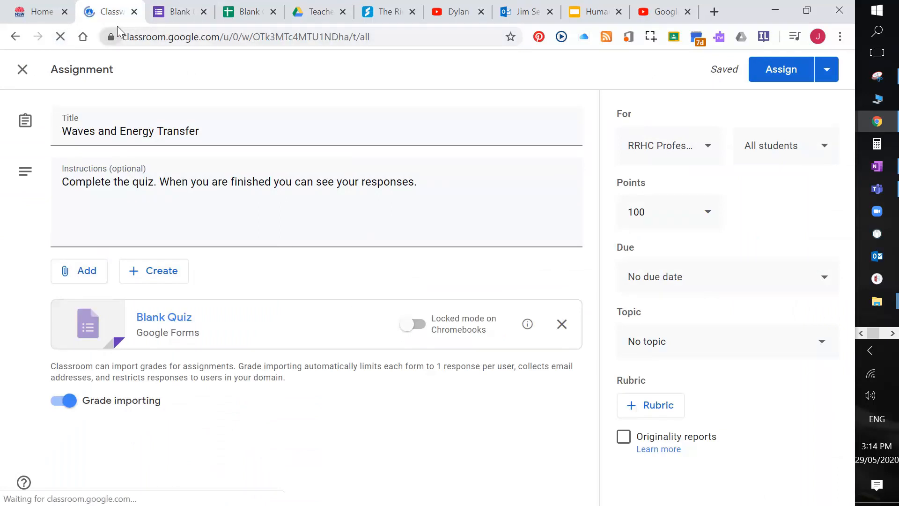